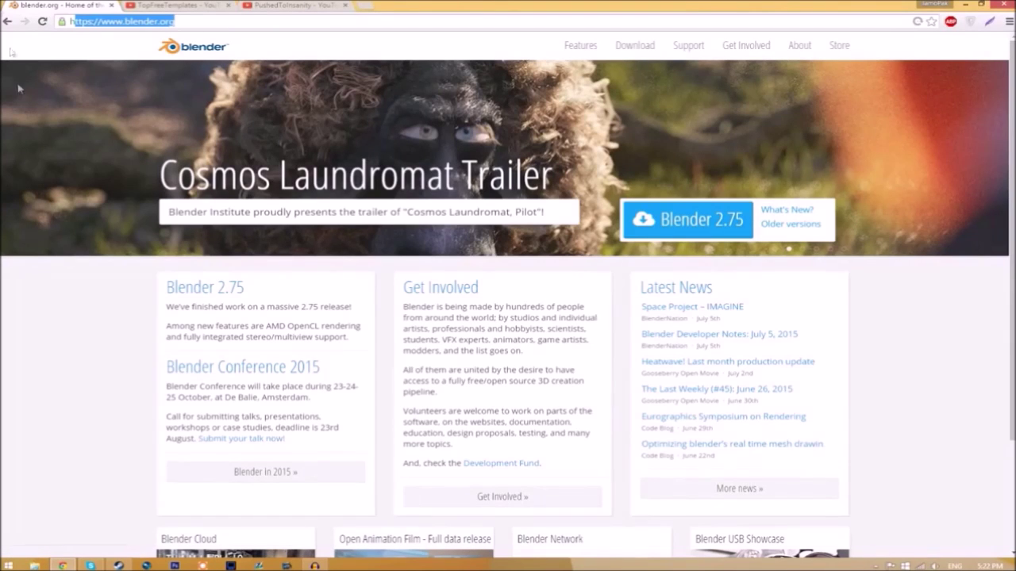
# Start the Blender 2.75 download from blender.org.
pyautogui.click(110, 362)
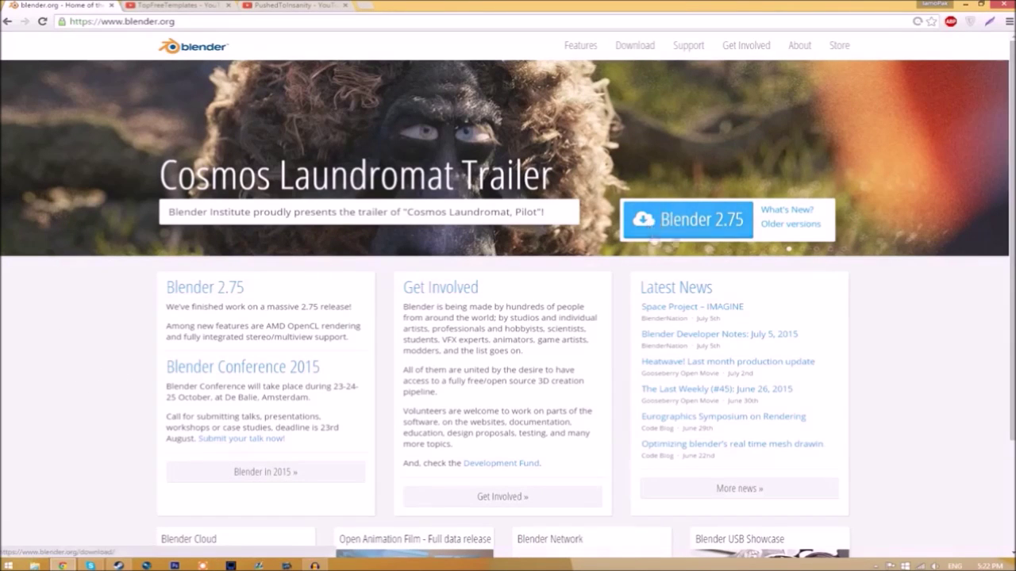
pyautogui.click(699, 228)
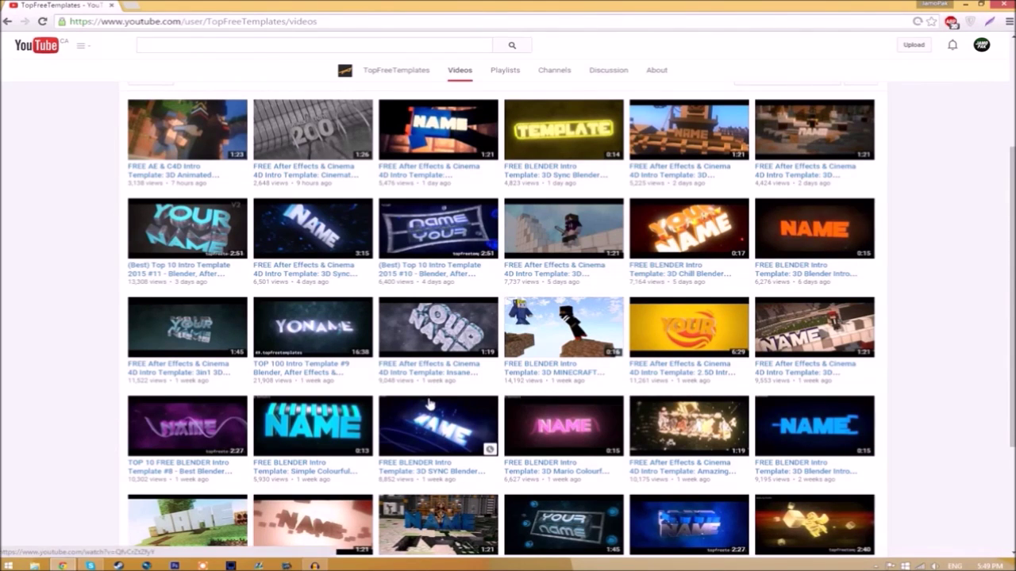
# Extract Intro Template.rar onto the desktop and place the Intro Template folder beside it.
pyautogui.click(963, 4)
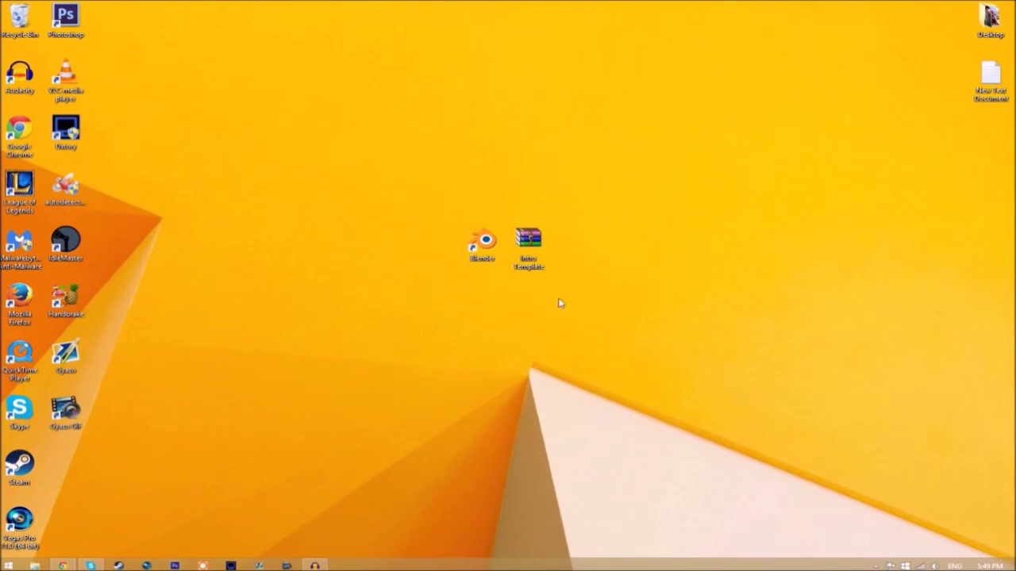
pyautogui.rightClick(525, 238)
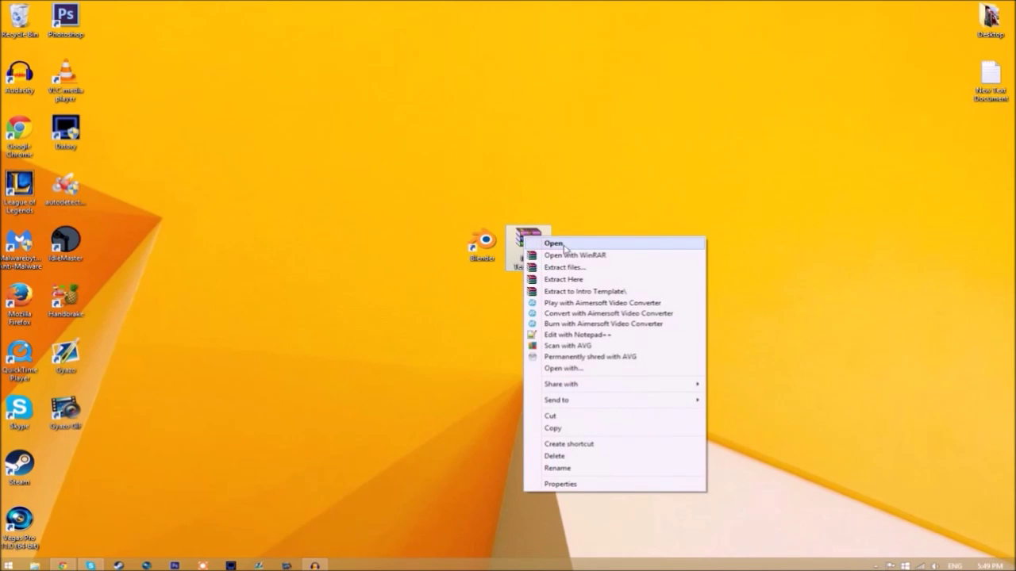
pyautogui.click(567, 279)
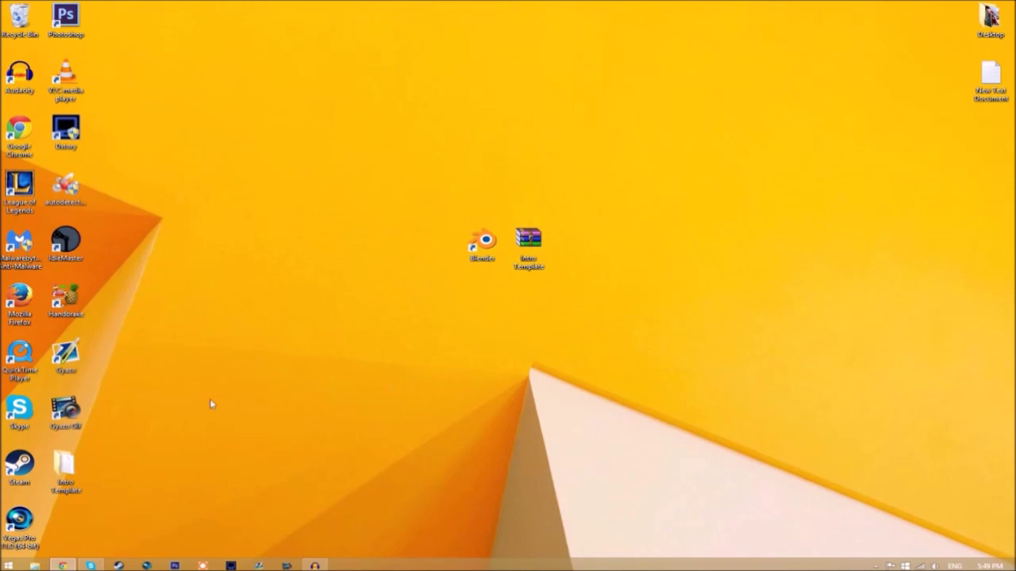
pyautogui.moveTo(68, 475); pyautogui.dragTo(586, 261)
pyautogui.doubleClick(575, 246)
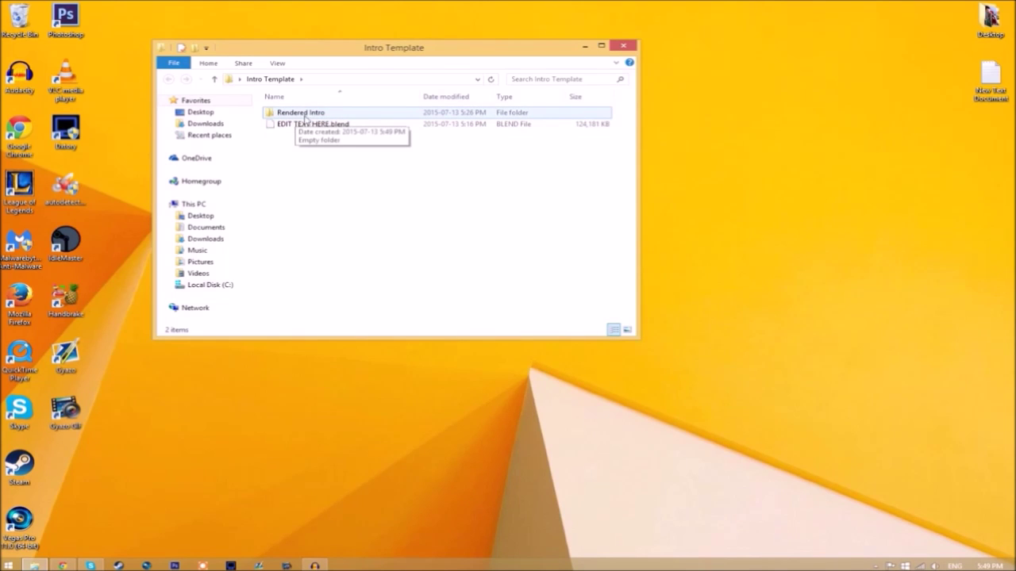
pyautogui.click(625, 48)
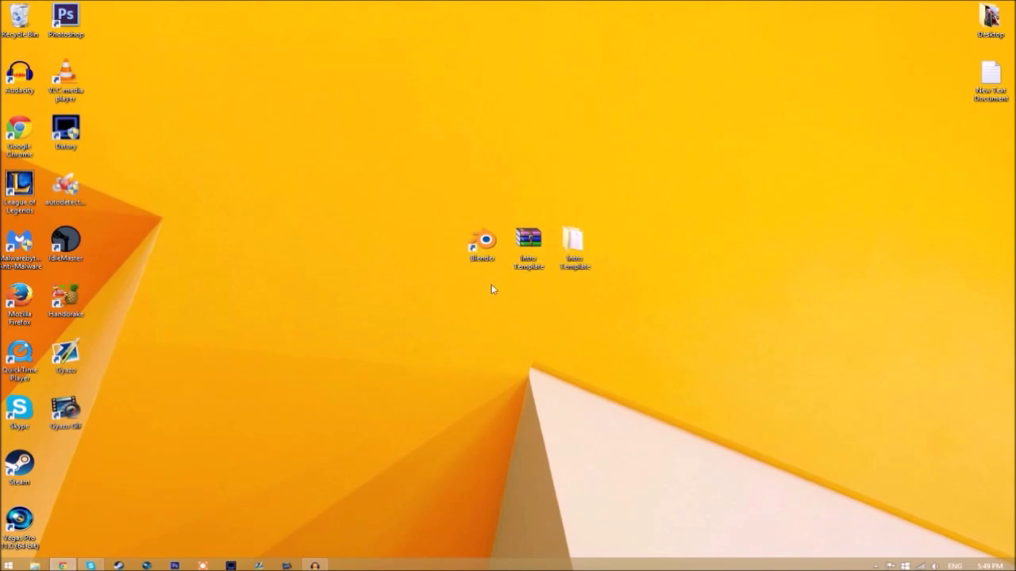
# Launch Blender and open EDIT TEXT HERE.blend from the Intro Template folder.
pyautogui.doubleClick(485, 247)
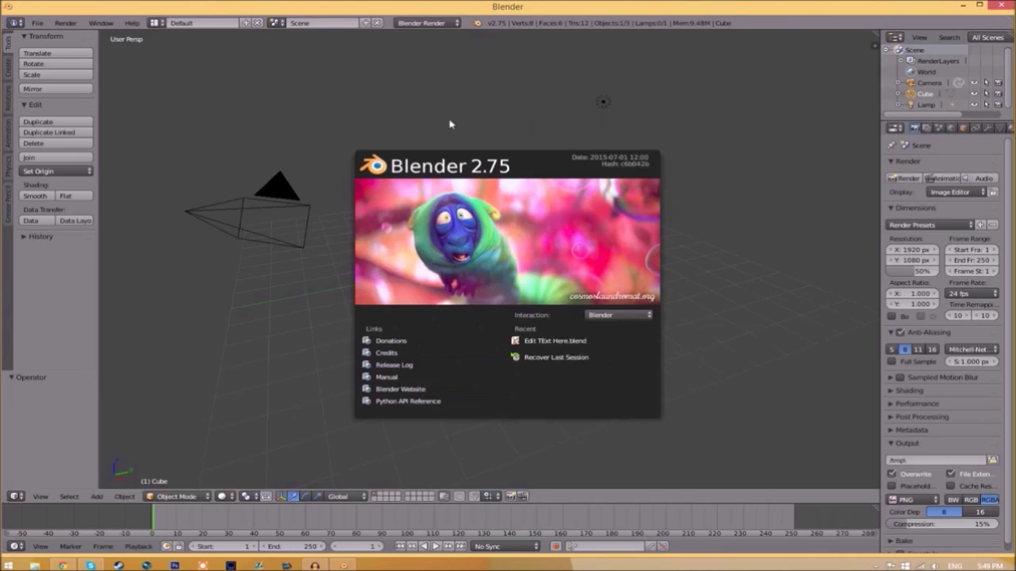
pyautogui.click(37, 24)
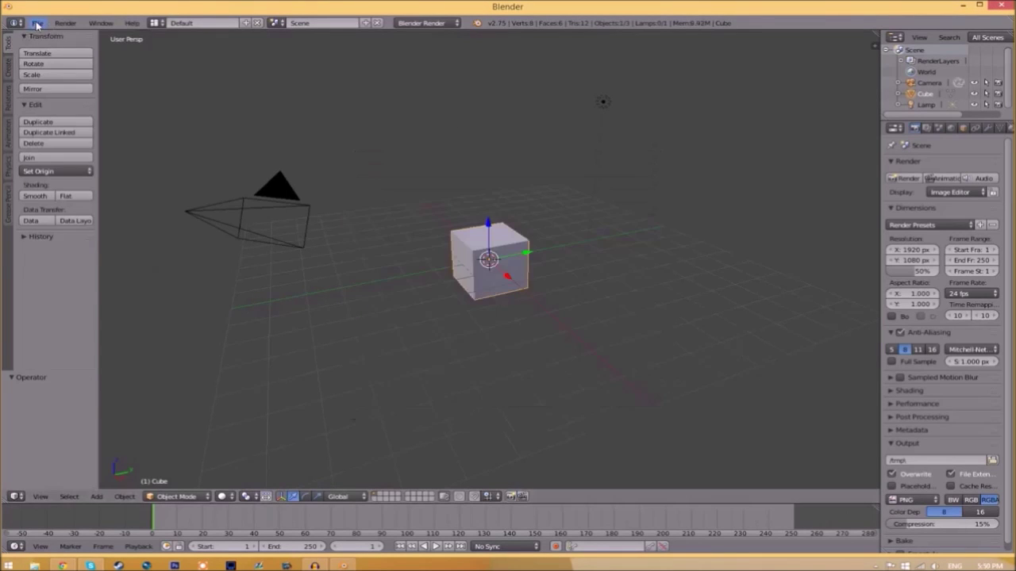
pyautogui.click(37, 24)
pyautogui.click(54, 46)
pyautogui.click(159, 100)
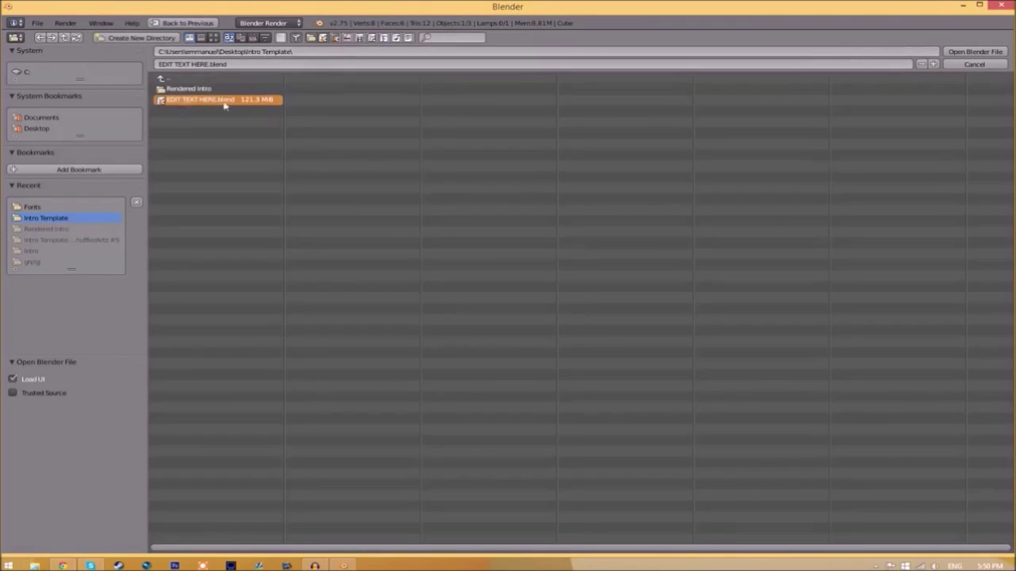
pyautogui.click(975, 51)
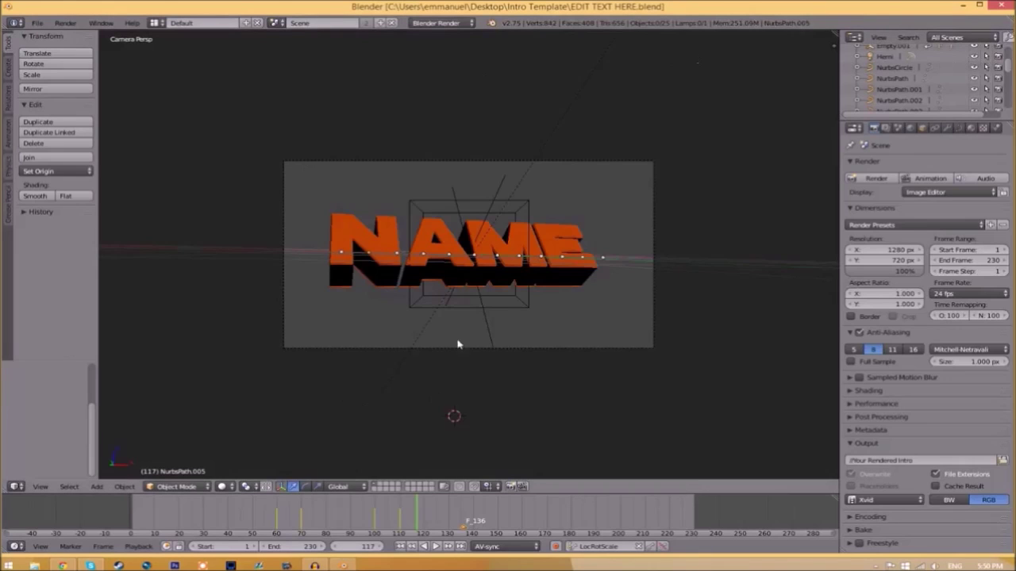
# Retype the orange NAME title text as TFT.
pyautogui.rightClick(493, 258)
pyautogui.press('Tab')
pyautogui.press('BackSpace')
pyautogui.press('BackSpace')
pyautogui.press('BackSpace')
pyautogui.press('BackSpace')
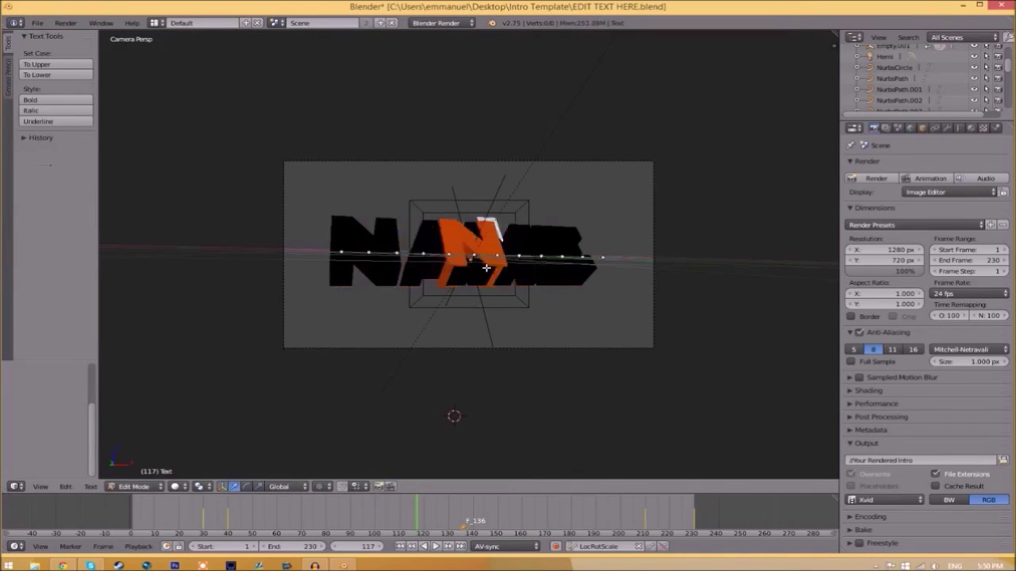
pyautogui.write('TEXT')
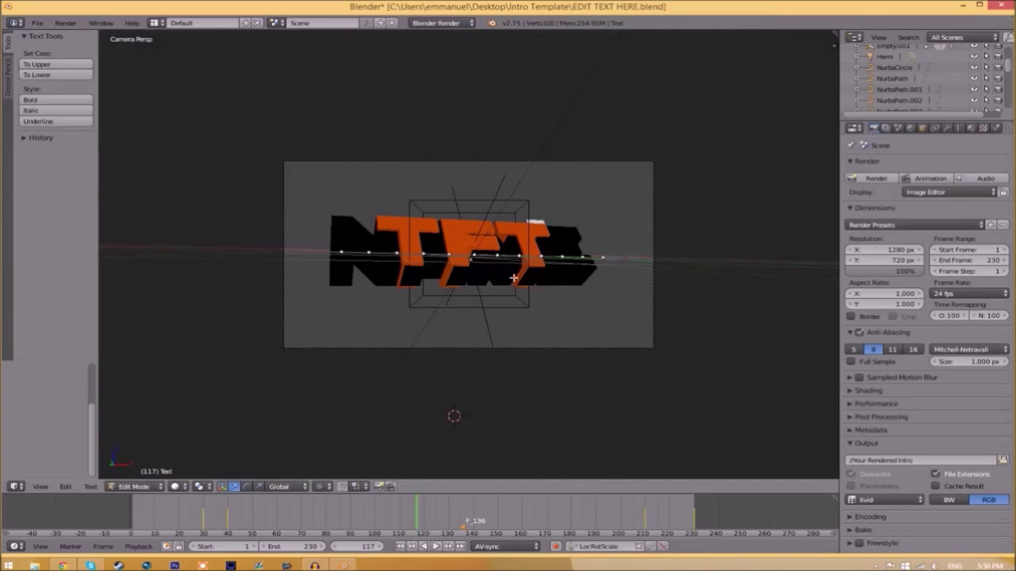
pyautogui.press('Tab')
# Retype the black backing text object to match the new title.
pyautogui.rightClick(559, 256)
pyautogui.press('Tab')
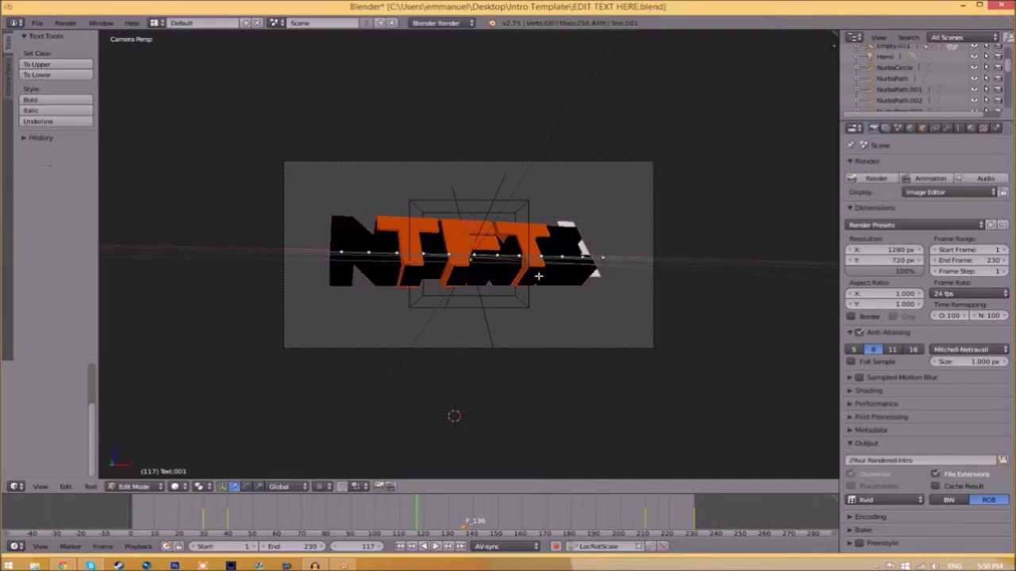
pyautogui.press('BackSpace')
pyautogui.press('BackSpace')
pyautogui.press('BackSpace')
pyautogui.press('BackSpace')
pyautogui.write('TEXT')
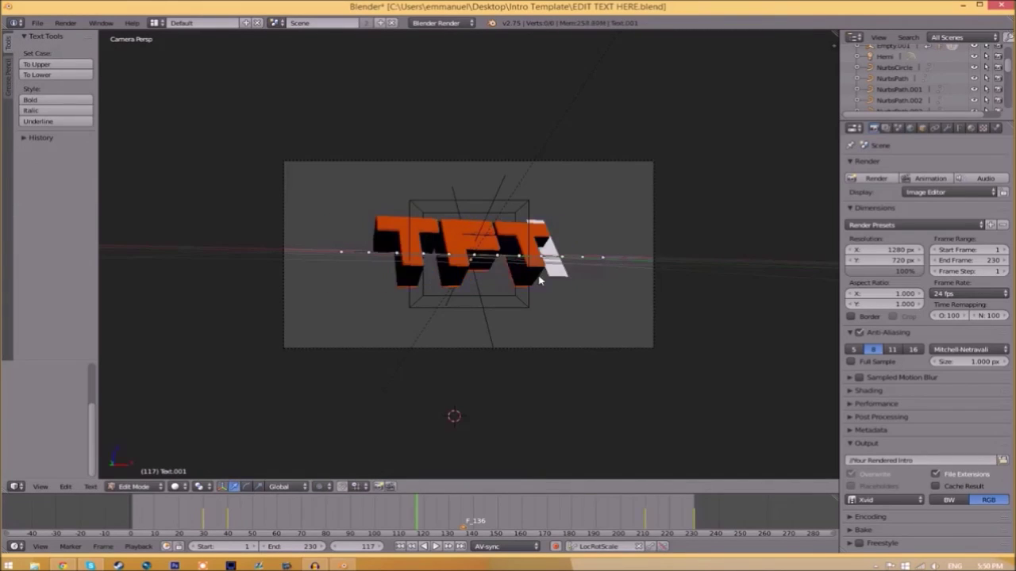
pyautogui.press('Tab')
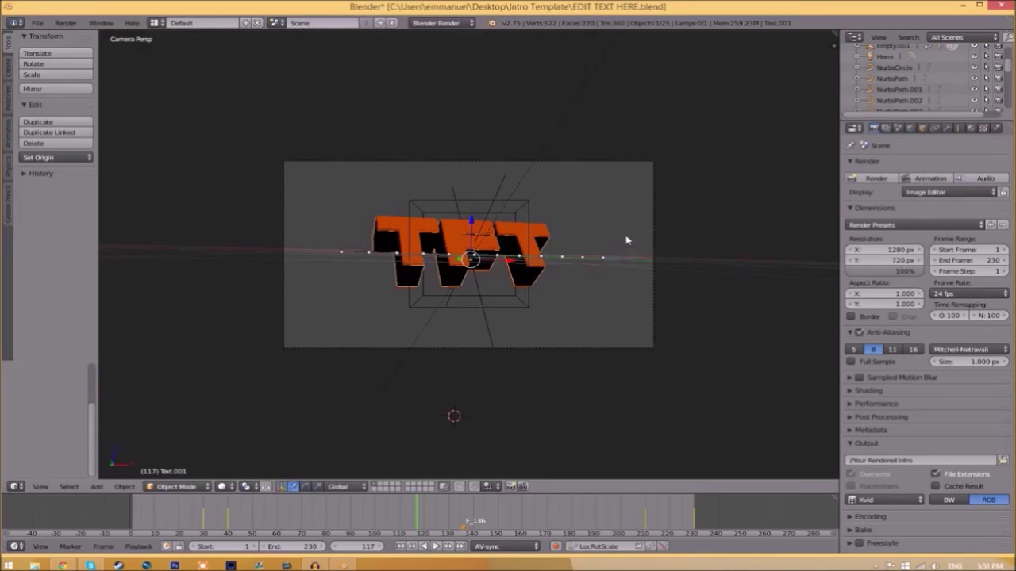
# In the text's font settings, load Space Comics.ttf from C:\Windows\Fonts.
pyautogui.click(958, 129)
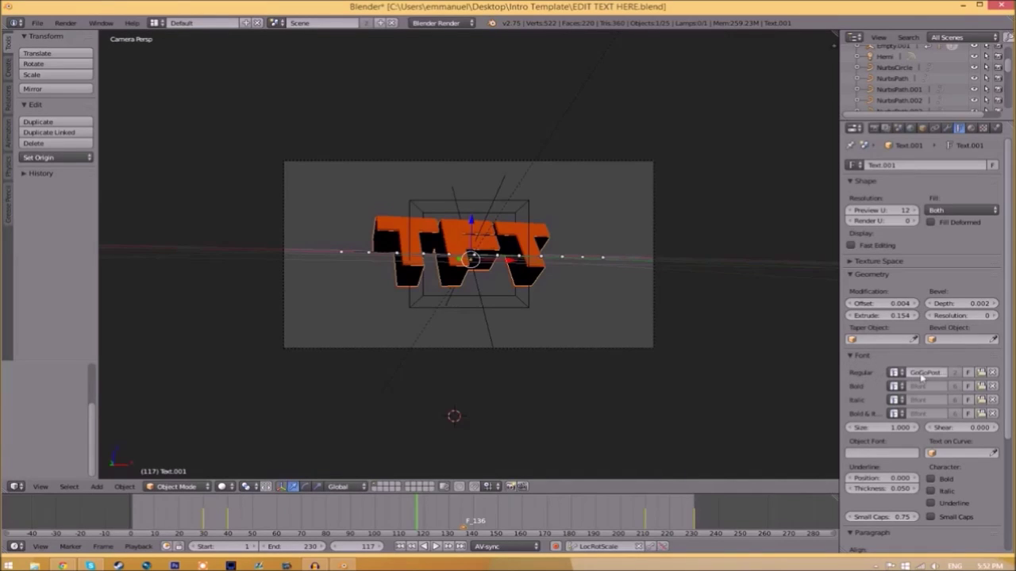
pyautogui.click(982, 373)
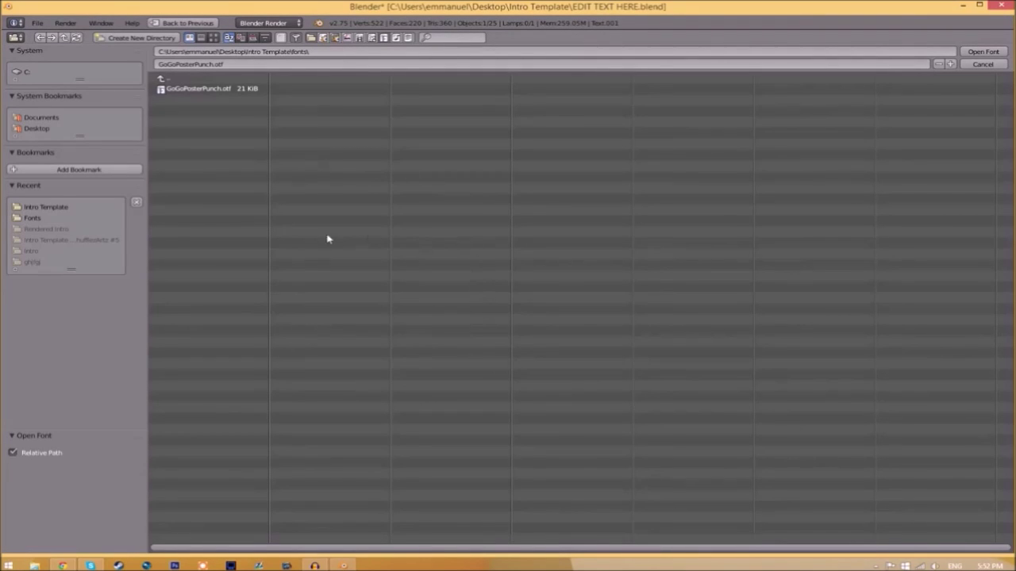
pyautogui.click(19, 74)
pyautogui.click(190, 238)
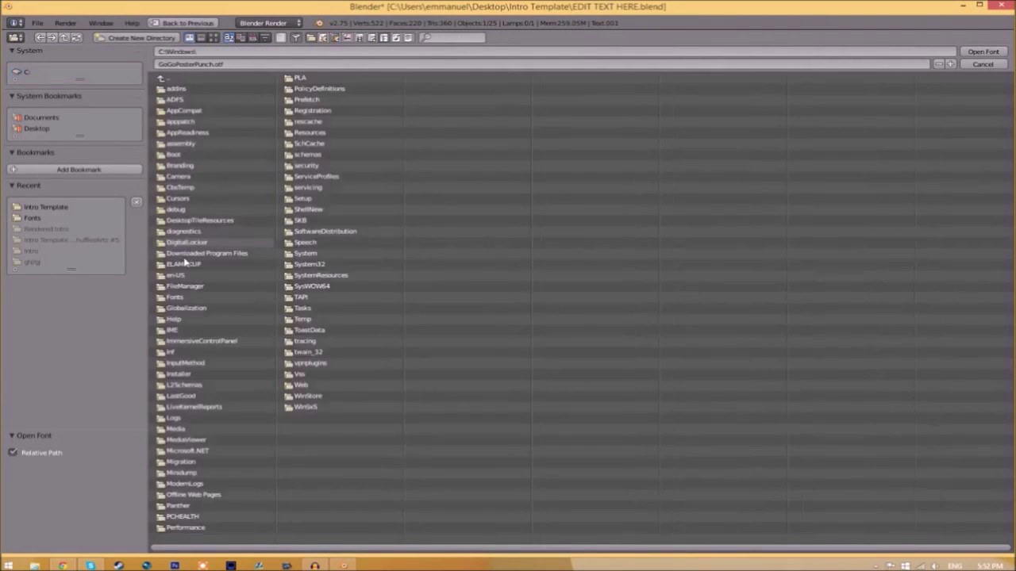
pyautogui.click(177, 296)
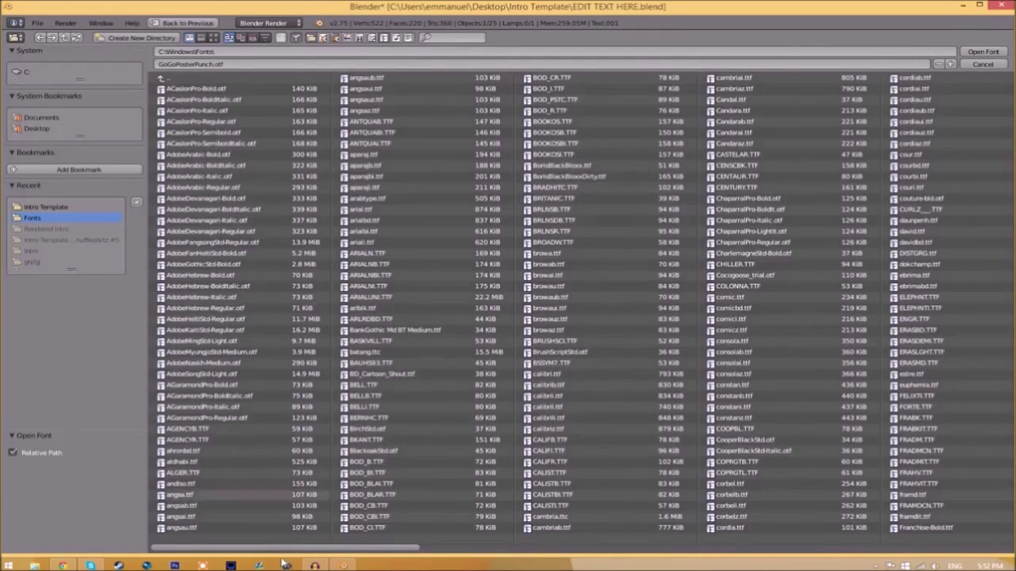
pyautogui.moveTo(310, 548); pyautogui.dragTo(897, 540)
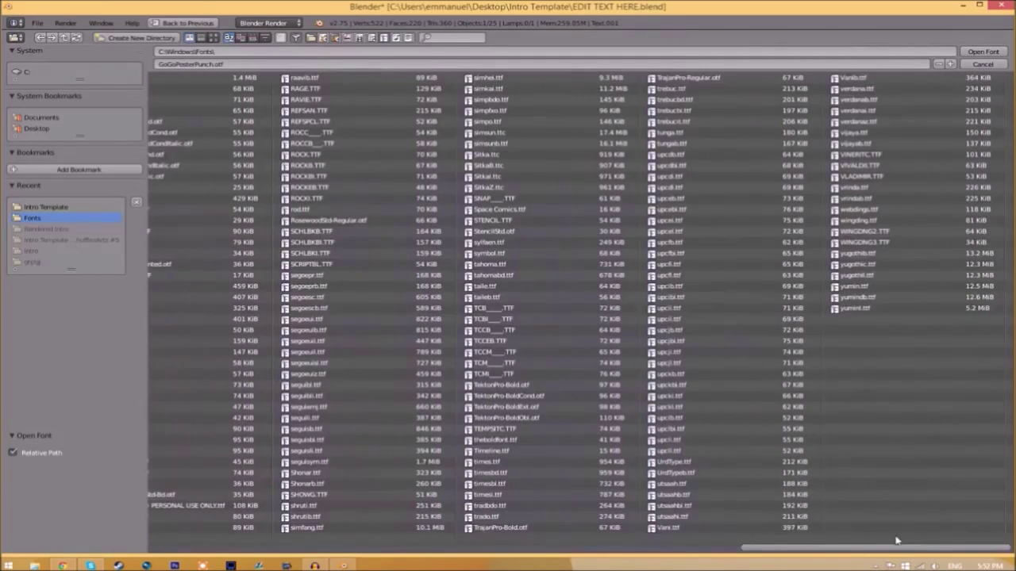
pyautogui.click(517, 211)
pyautogui.click(991, 53)
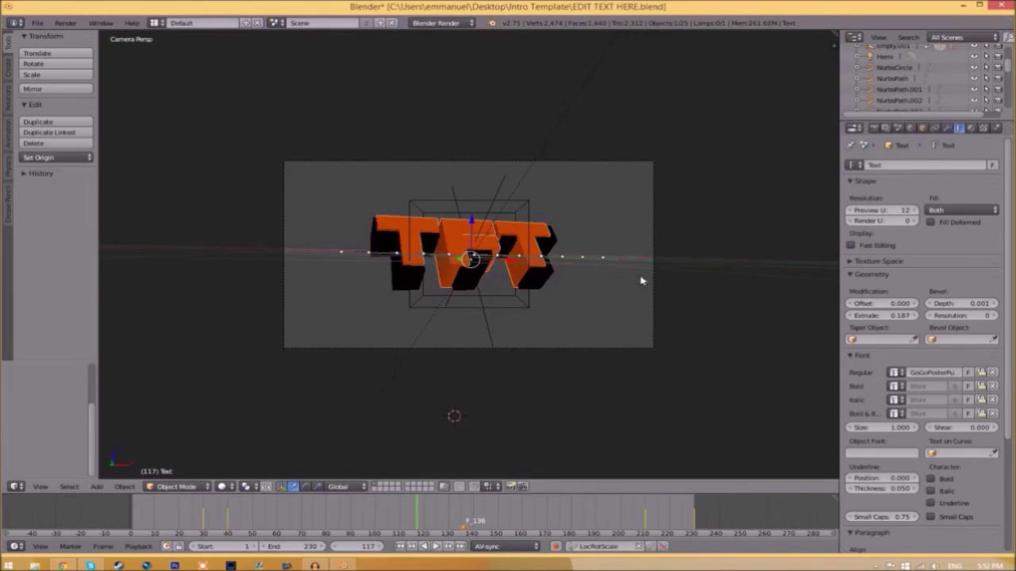
# Load Space Comics.ttf again as the regular font so the title uses SpaceComics.
pyautogui.click(982, 372)
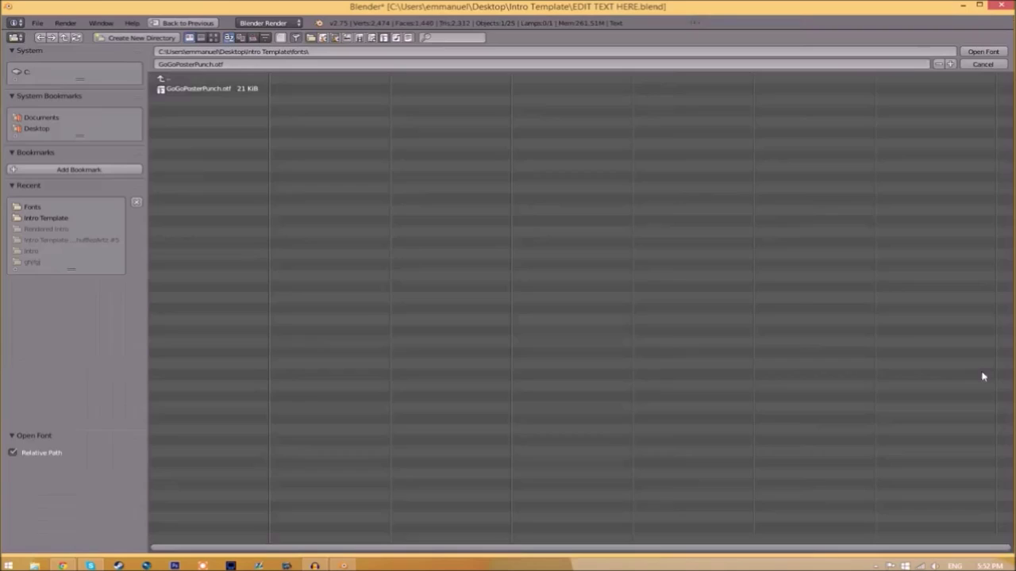
pyautogui.click(29, 72)
pyautogui.click(176, 243)
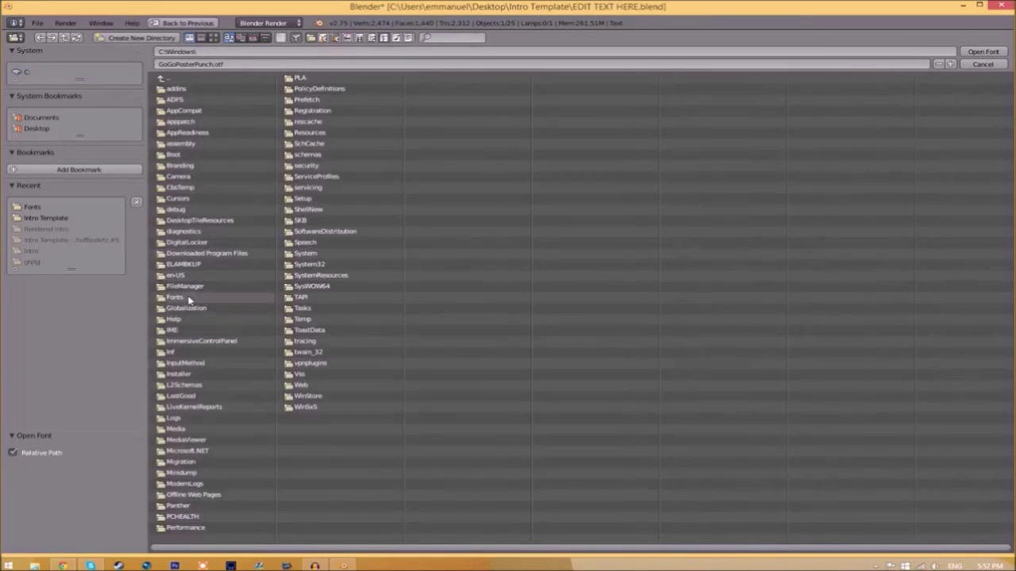
pyautogui.click(176, 297)
pyautogui.click(535, 211)
pyautogui.click(982, 51)
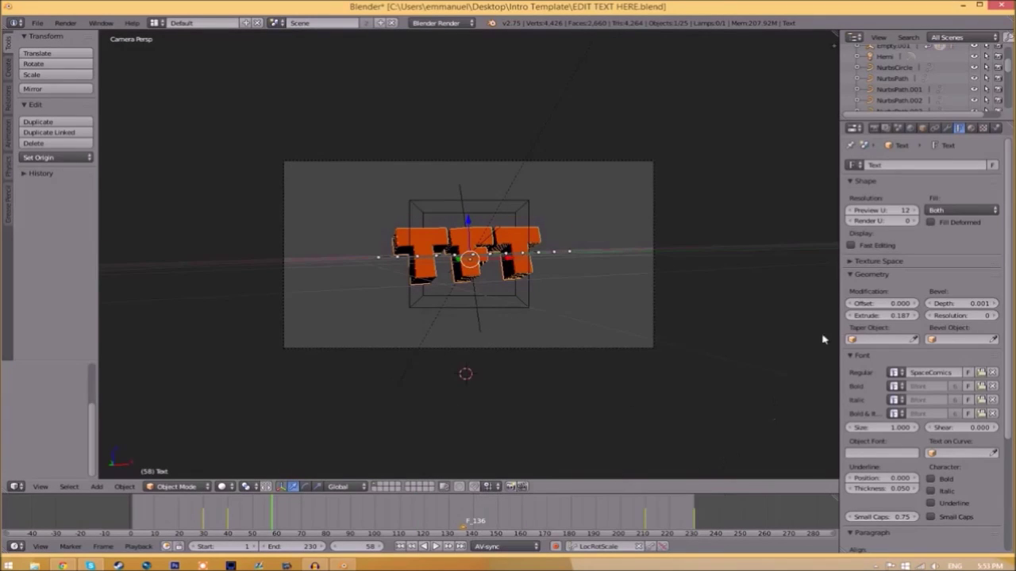
# Set the render output format to MPEG with MPEG-4 as the container.
pyautogui.click(874, 129)
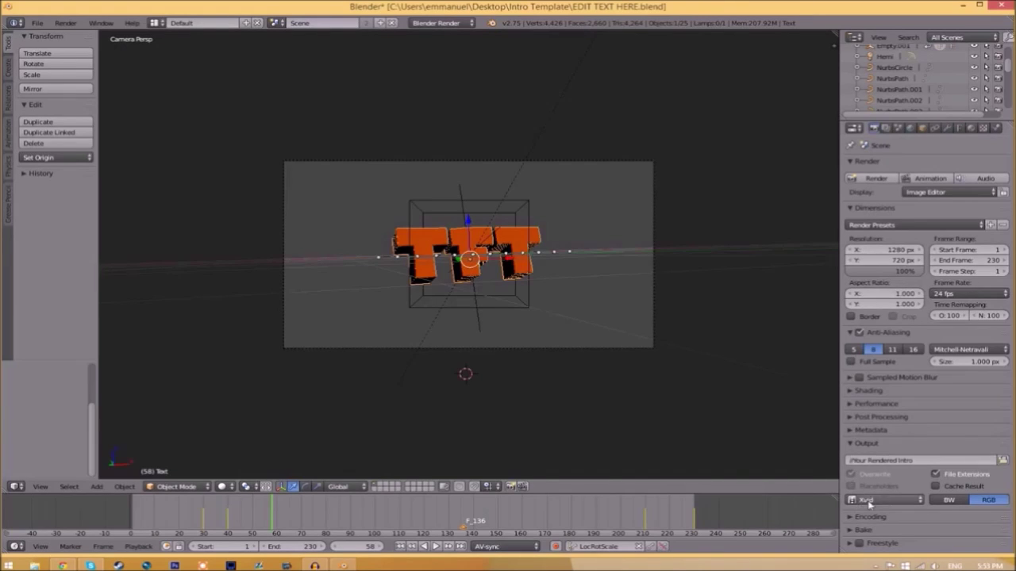
pyautogui.click(872, 501)
pyautogui.click(882, 476)
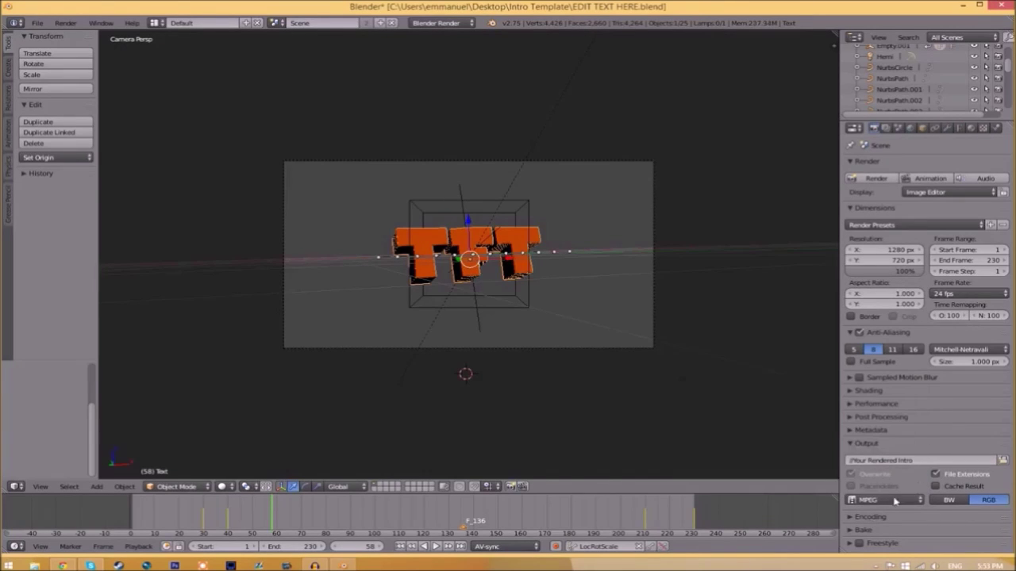
pyautogui.click(857, 516)
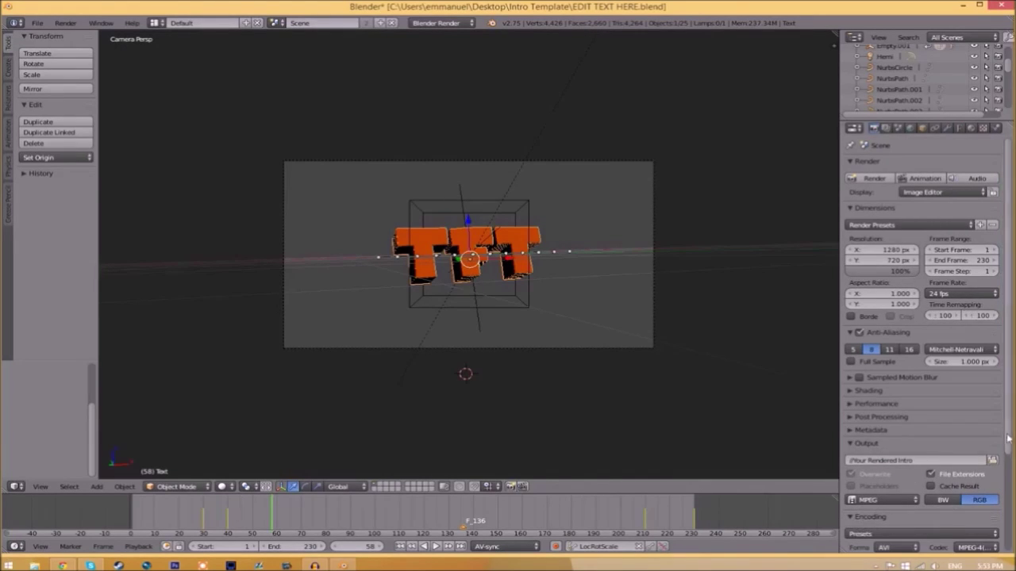
pyautogui.scroll(-4, 1008, 438)
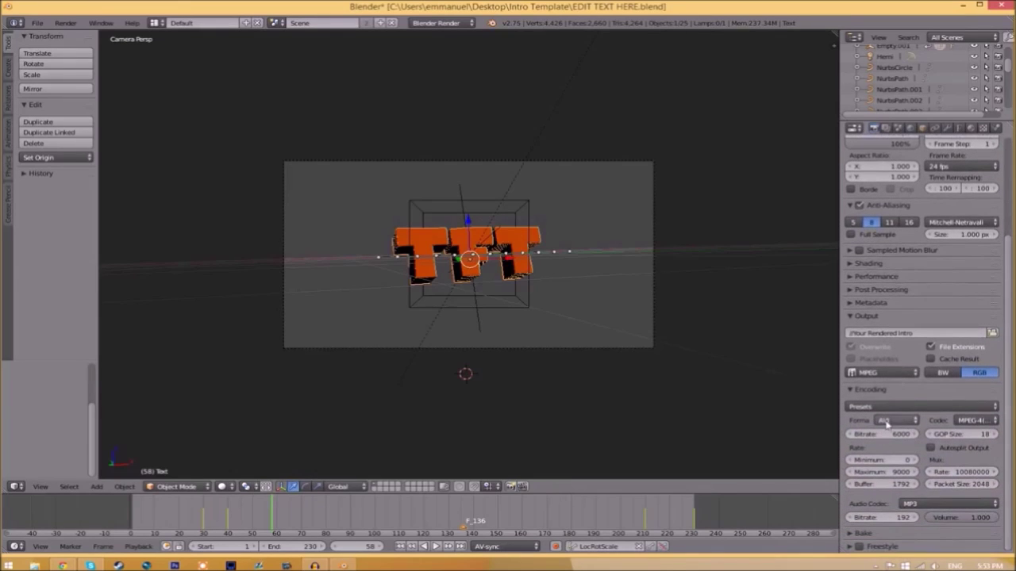
pyautogui.click(887, 424)
pyautogui.click(892, 393)
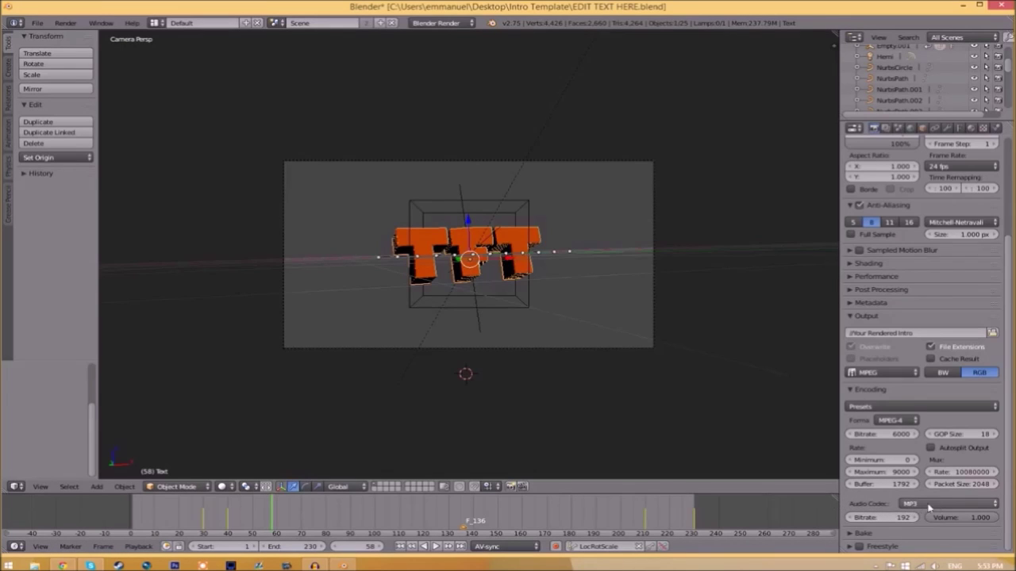
pyautogui.scroll(4, 846, 454)
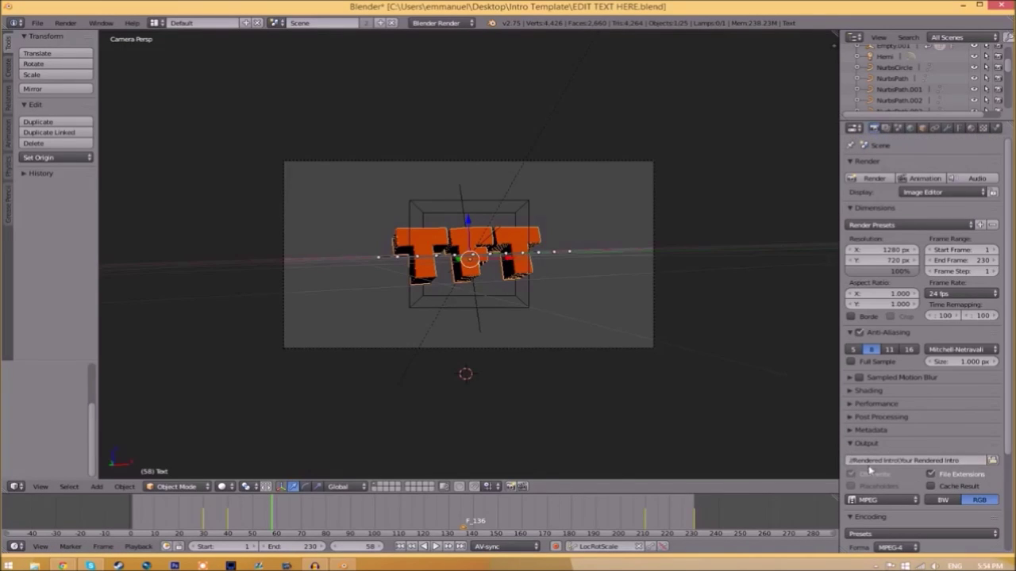
# Set the output path to the Rendered Intro folder with file name INTRO TEMPLATE.
pyautogui.click(992, 461)
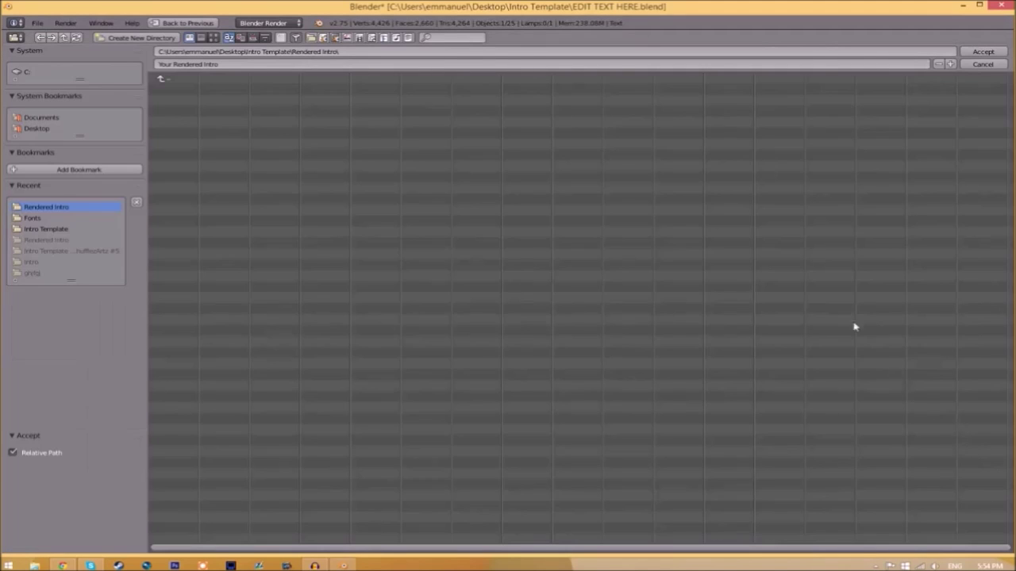
pyautogui.press('BackSpace')
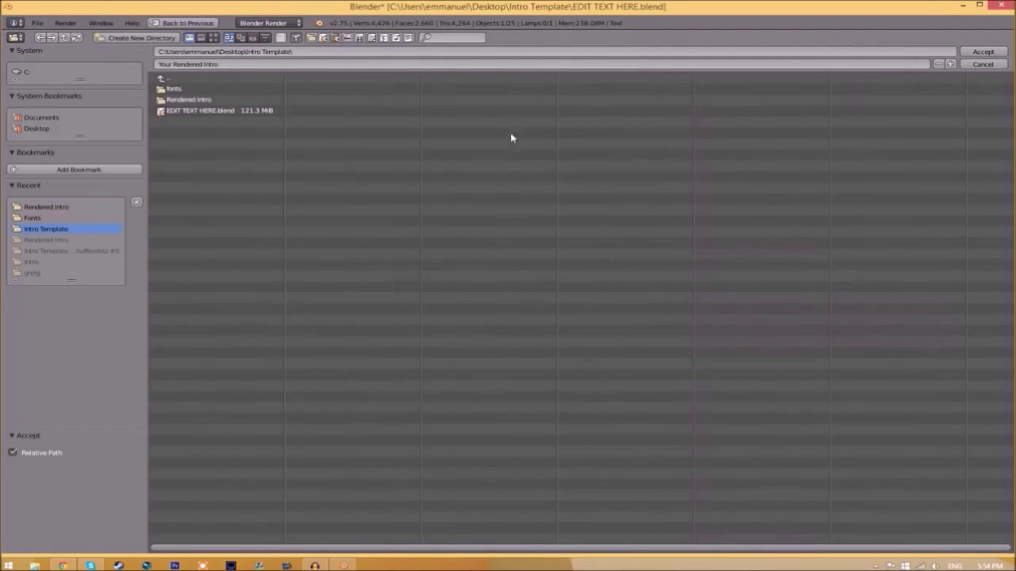
pyautogui.click(185, 102)
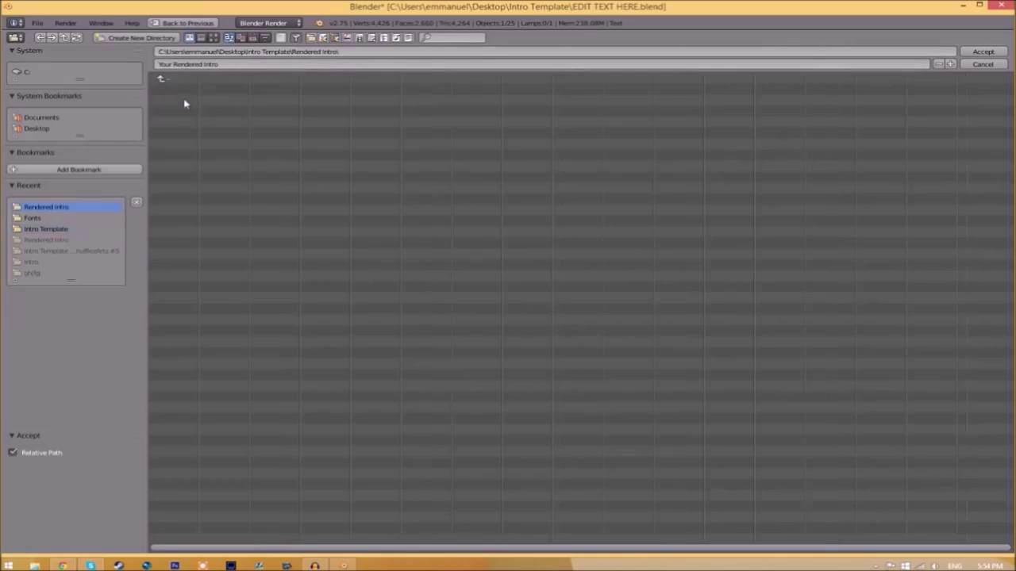
pyautogui.click(222, 64)
pyautogui.click(982, 51)
pyautogui.click(988, 52)
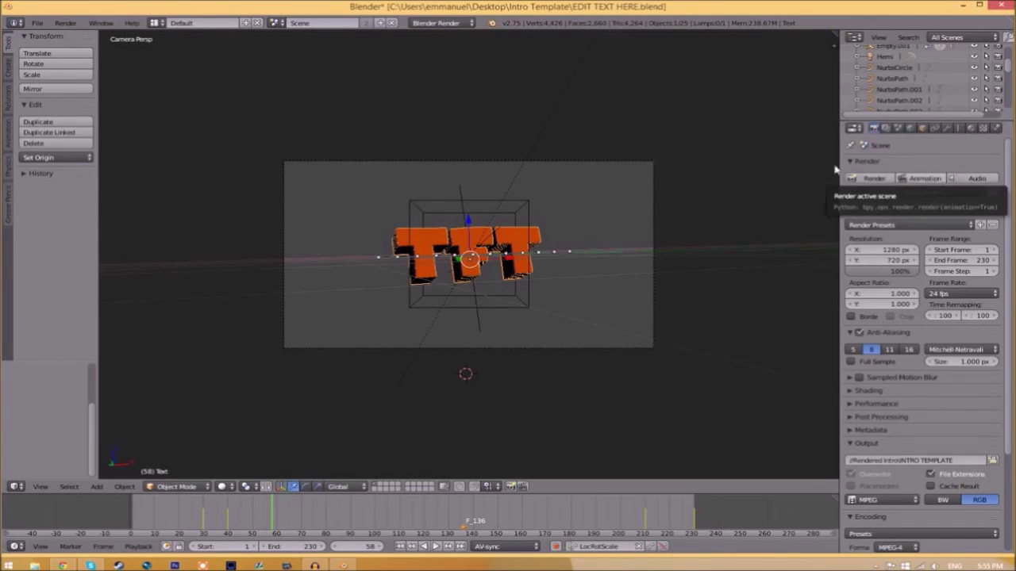
# Render the full animation via Render > Render Animation.
pyautogui.click(65, 22)
pyautogui.click(71, 47)
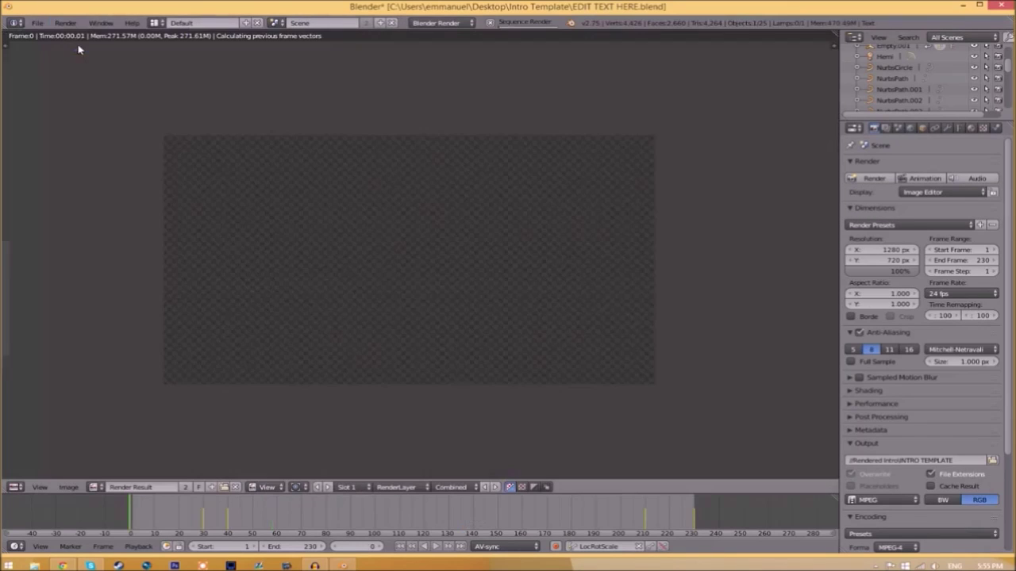